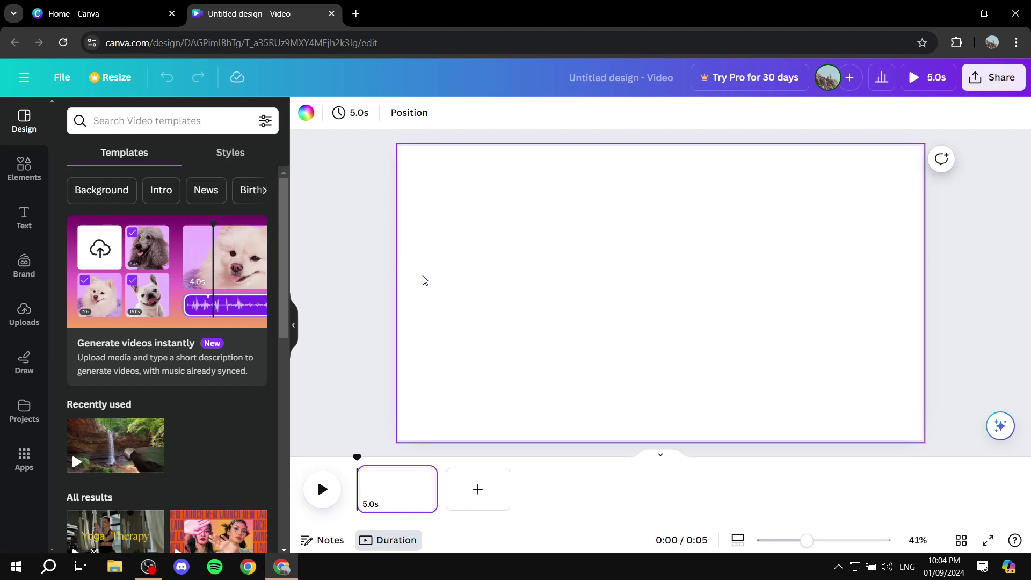
# Step: Apply the waterfall video template from the recent 'NATURE' search, making the page 10 seconds
pyautogui.click(161, 121)
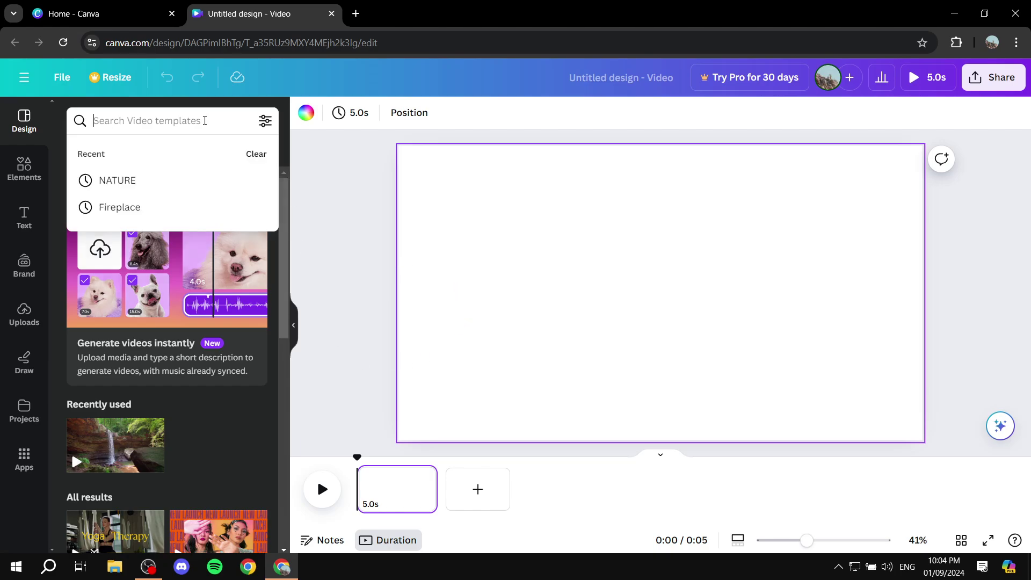
pyautogui.click(150, 178)
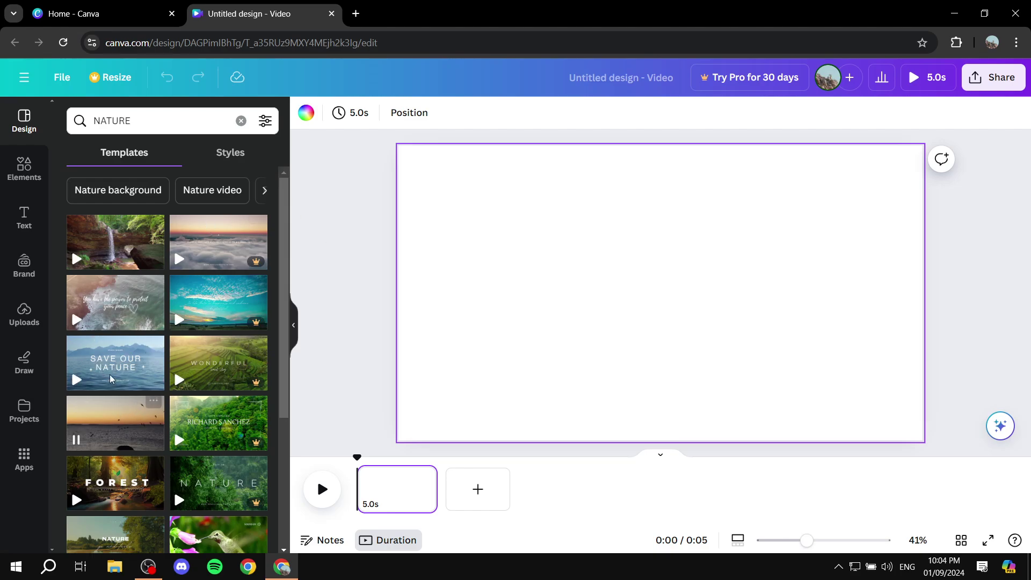
pyautogui.scroll(-3, 190, 398)
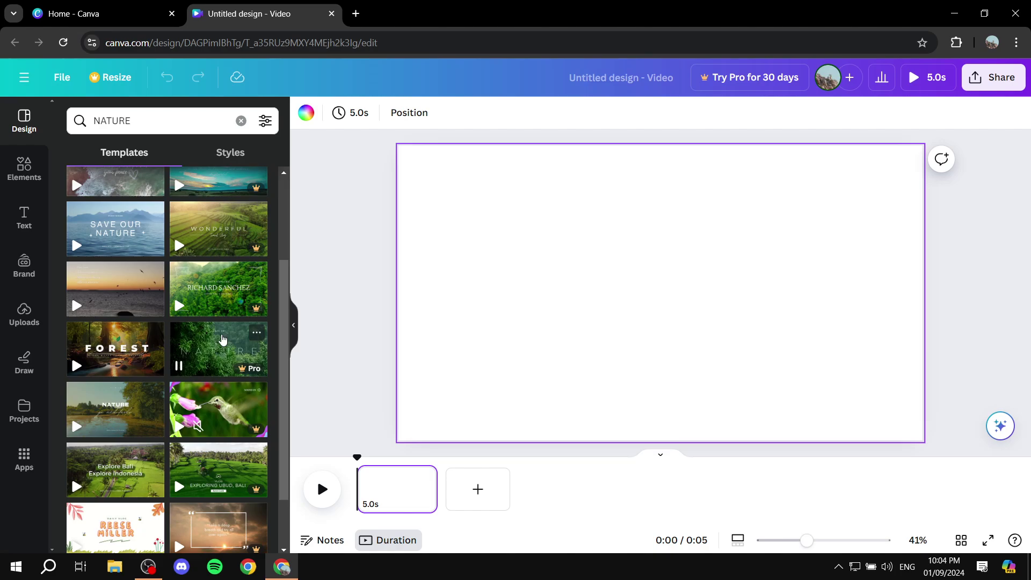
pyautogui.scroll(2, 232, 348)
pyautogui.scroll(1, 233, 348)
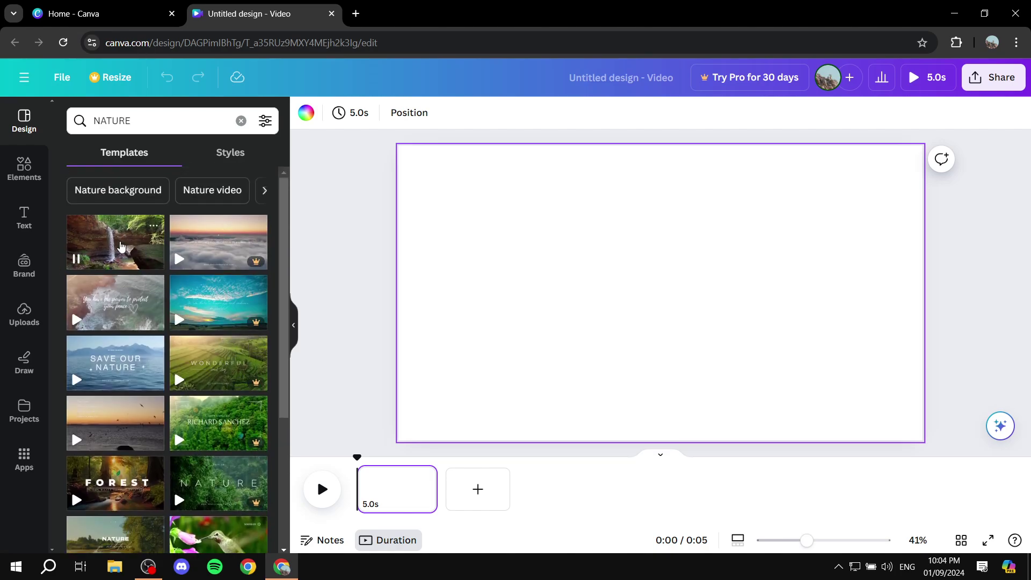
pyautogui.click(121, 247)
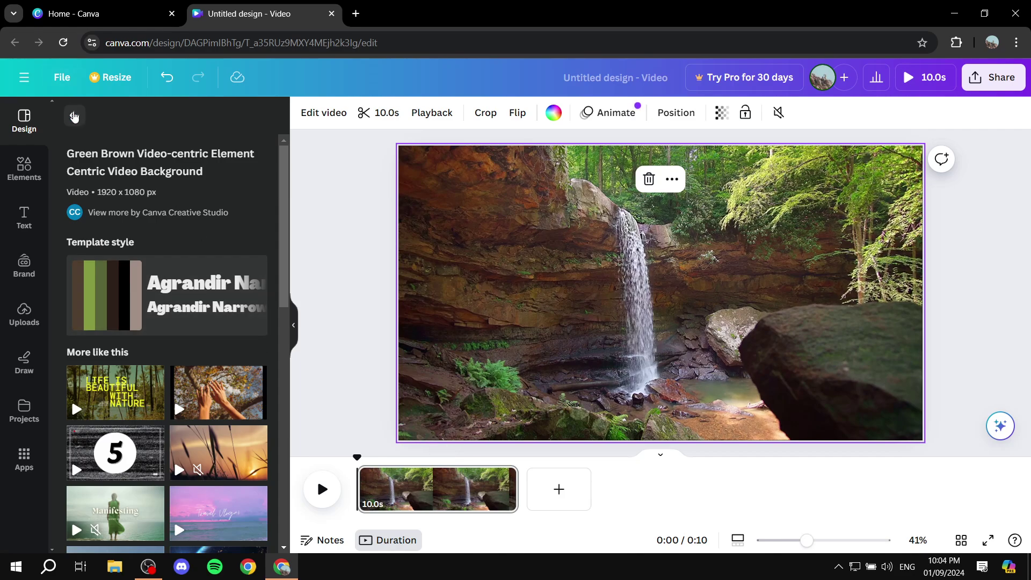
# Step: Pause the preview and stretch the waterfall page to 27.2 seconds in the timeline
pyautogui.click(74, 115)
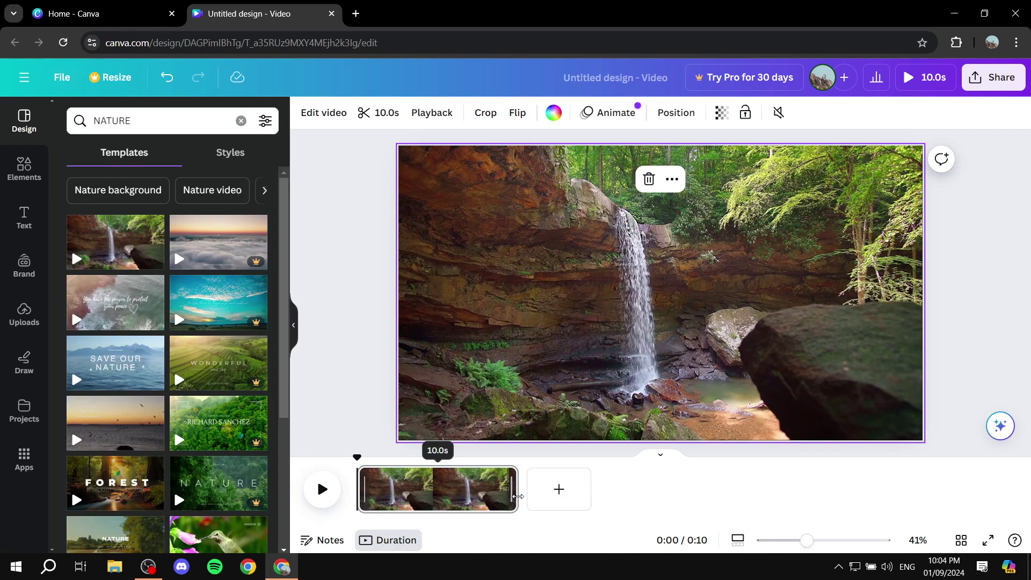
pyautogui.click(661, 293)
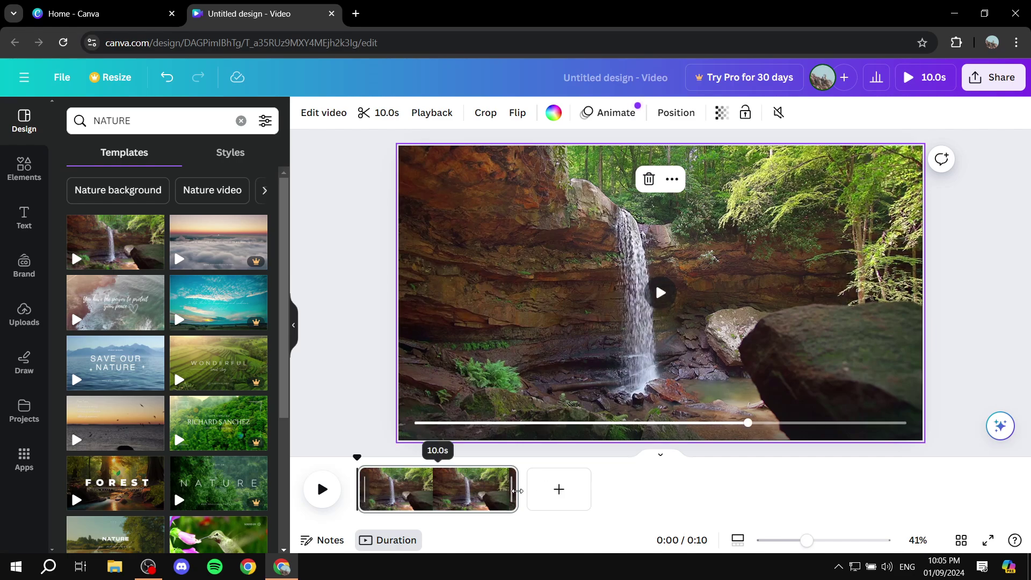
pyautogui.moveTo(511, 492); pyautogui.dragTo(795, 489)
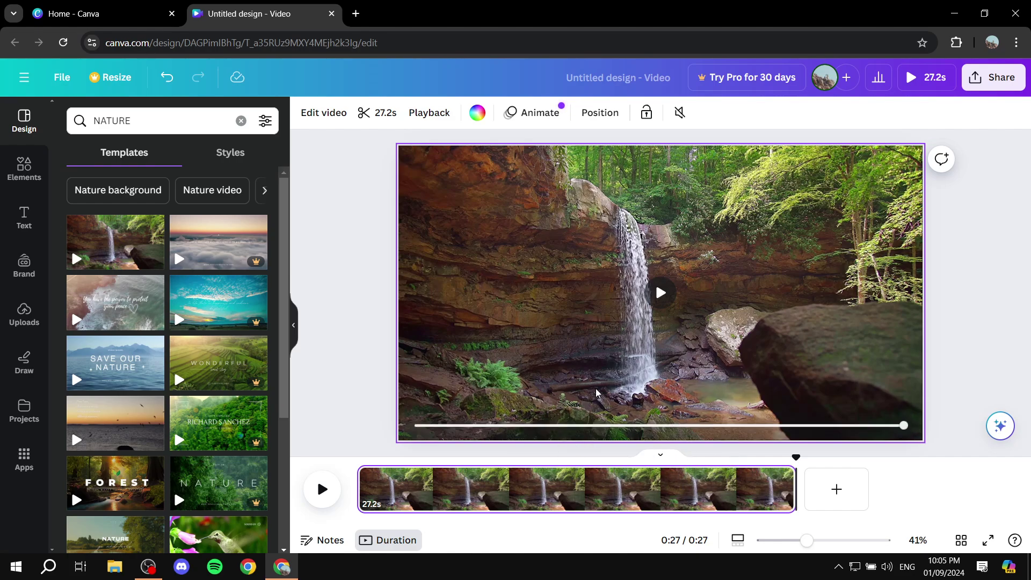
pyautogui.moveTo(637, 489)
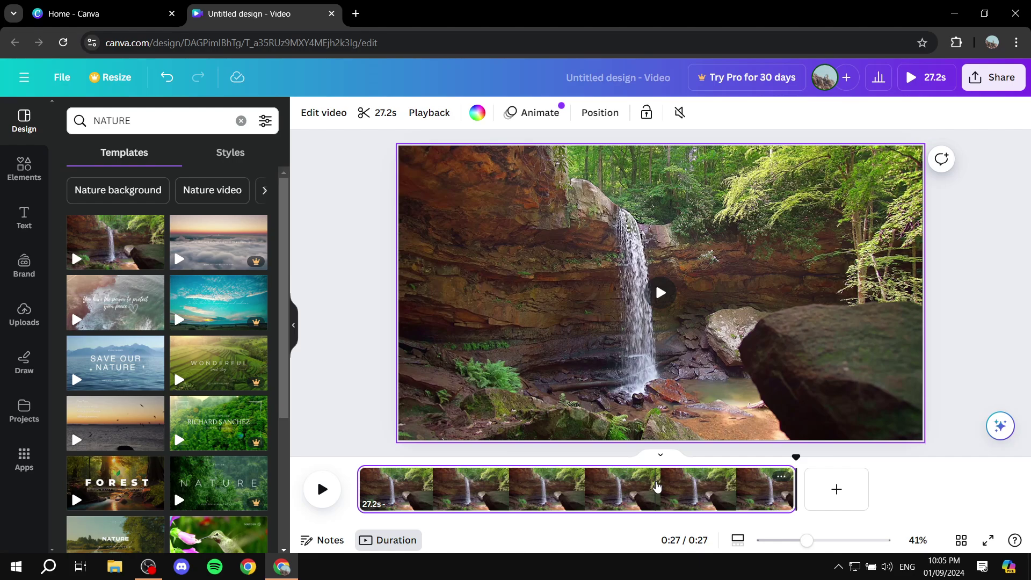
pyautogui.moveTo(577, 488)
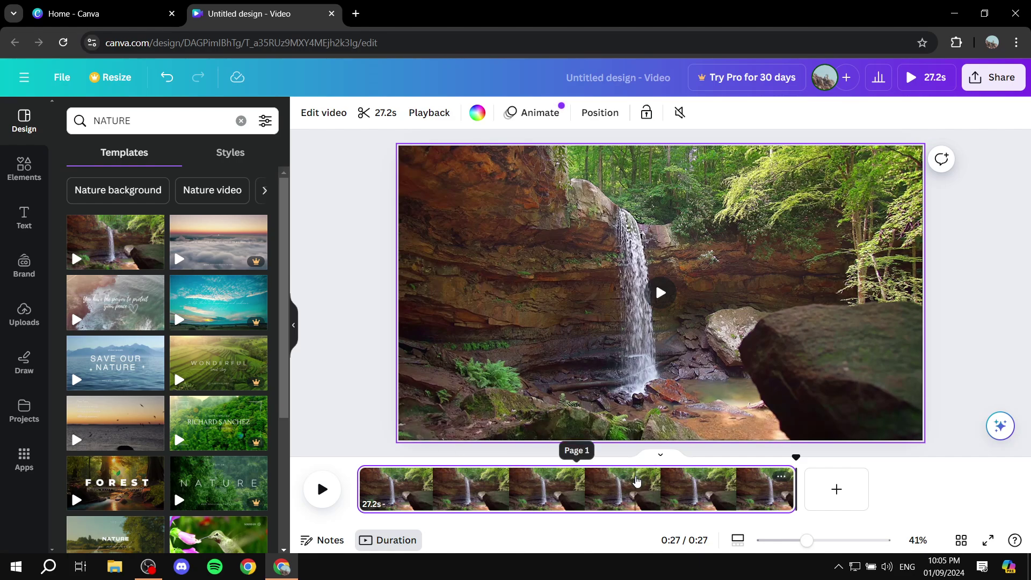
# Step: Delete the 27-second waterfall page and trim the remaining blank page out to 1:00
pyautogui.press('Delete')
pyautogui.moveTo(413, 489)
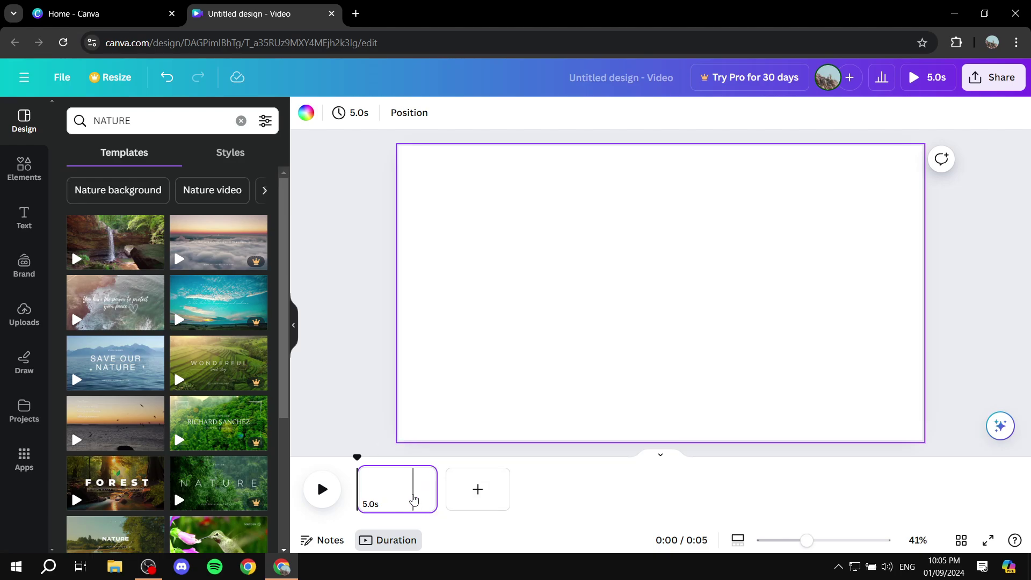
pyautogui.click(413, 499)
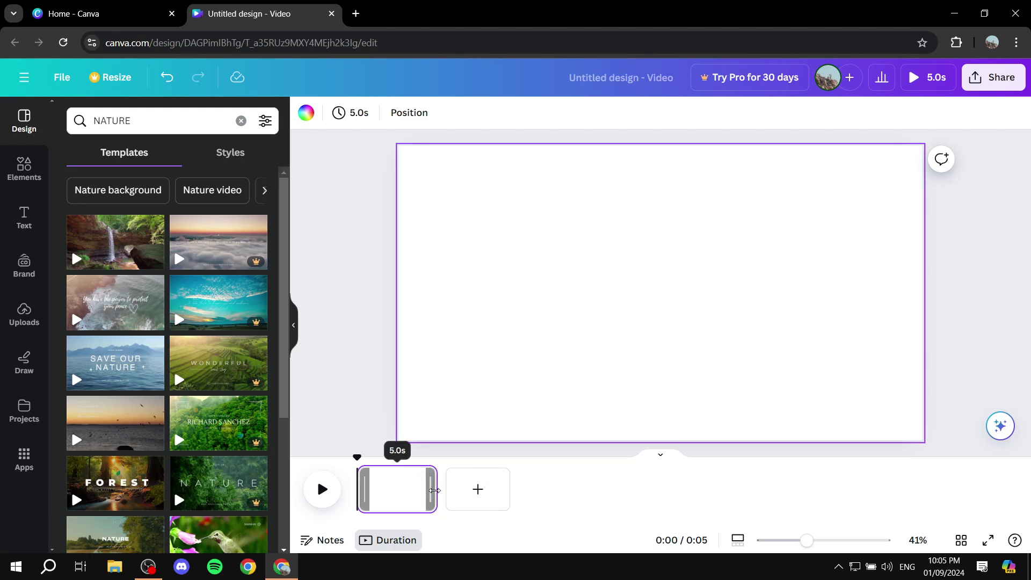
pyautogui.moveTo(435, 491); pyautogui.dragTo(650, 499)
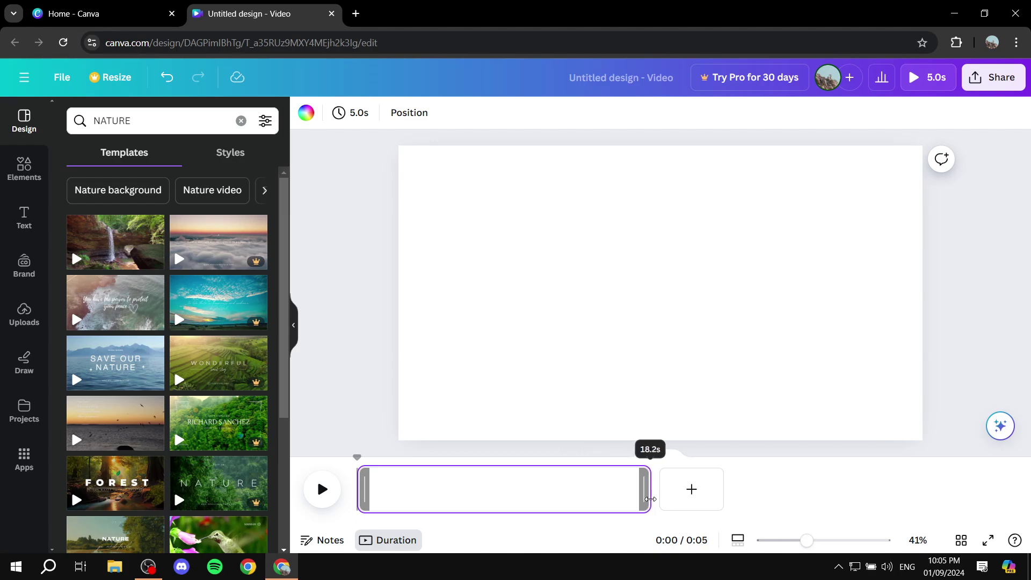
pyautogui.moveTo(650, 498); pyautogui.dragTo(708, 491)
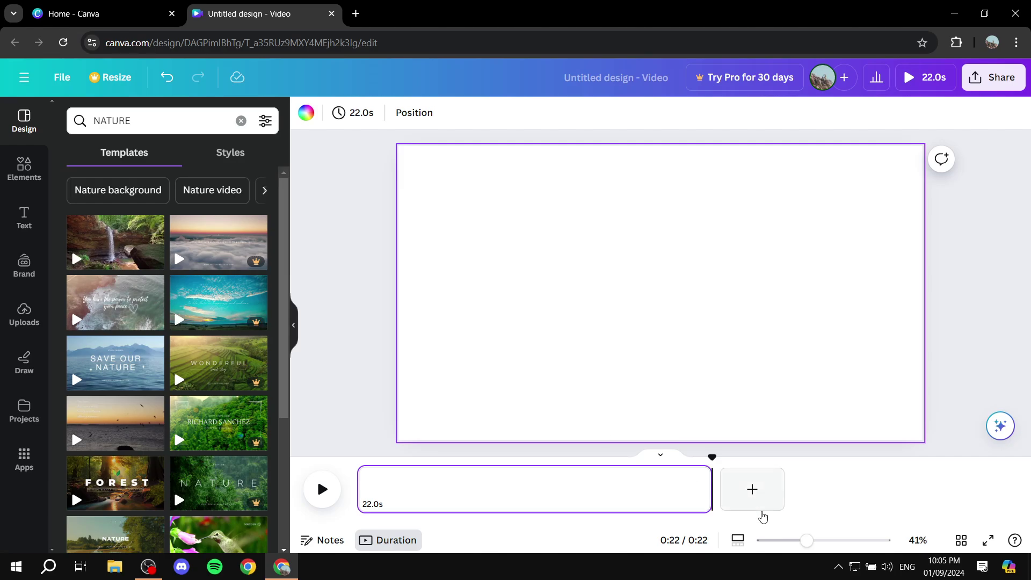
pyautogui.moveTo(710, 489)
pyautogui.moveTo(709, 489); pyautogui.dragTo(933, 489)
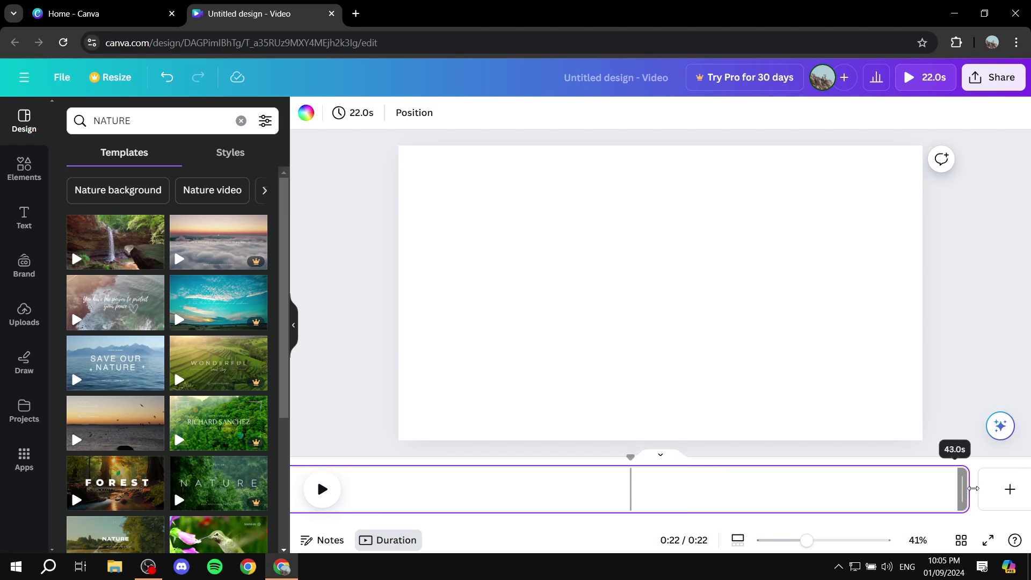
pyautogui.moveTo(933, 488)
pyautogui.mouseDown()
pyautogui.moveTo(953, 484)
pyautogui.moveTo(726, 488)
pyautogui.mouseUp()
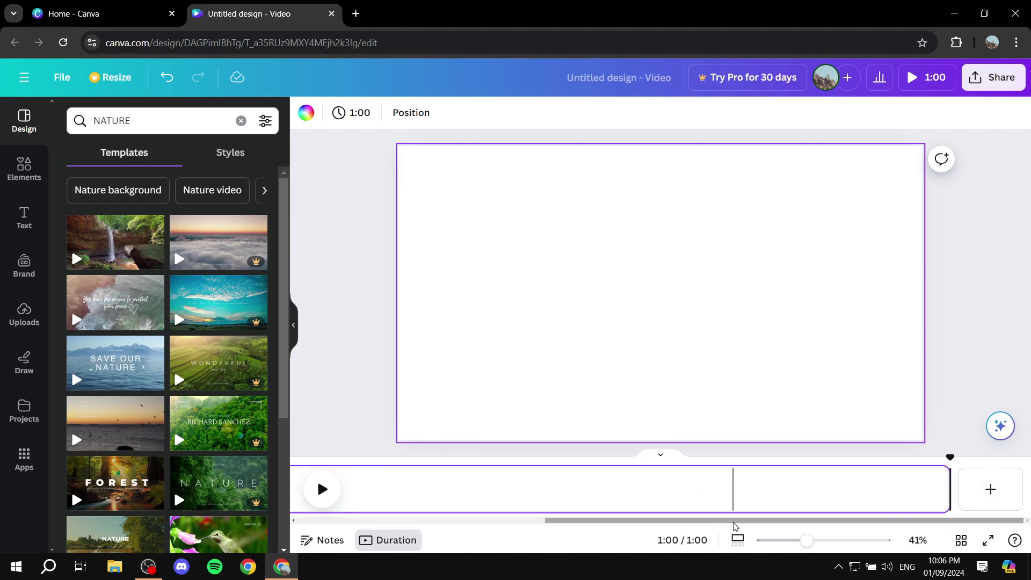
# Step: Drop the waterfall video onto the 1:00 page so it loops across it
pyautogui.moveTo(736, 520); pyautogui.dragTo(465, 519)
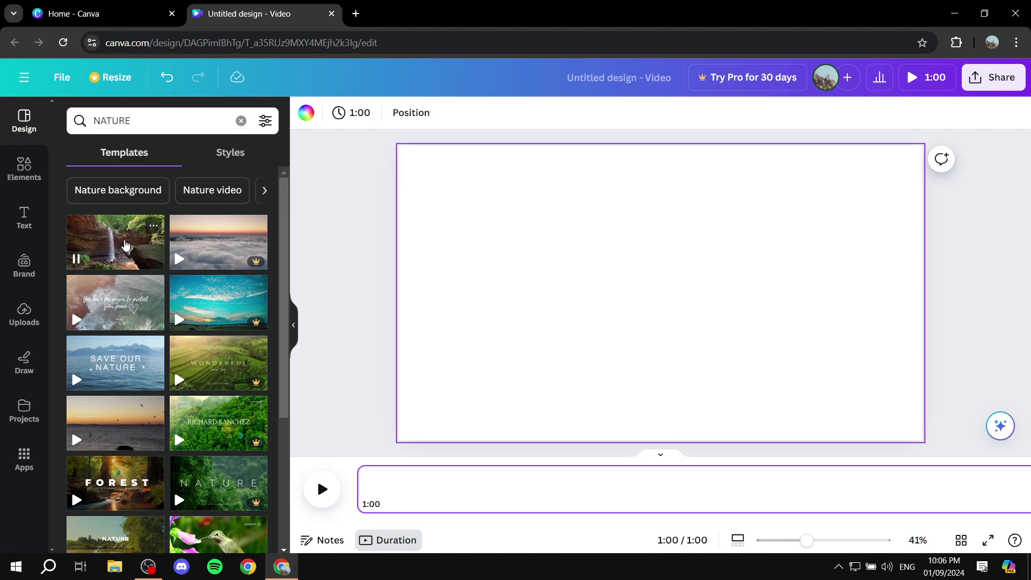
pyautogui.moveTo(124, 245); pyautogui.dragTo(446, 494)
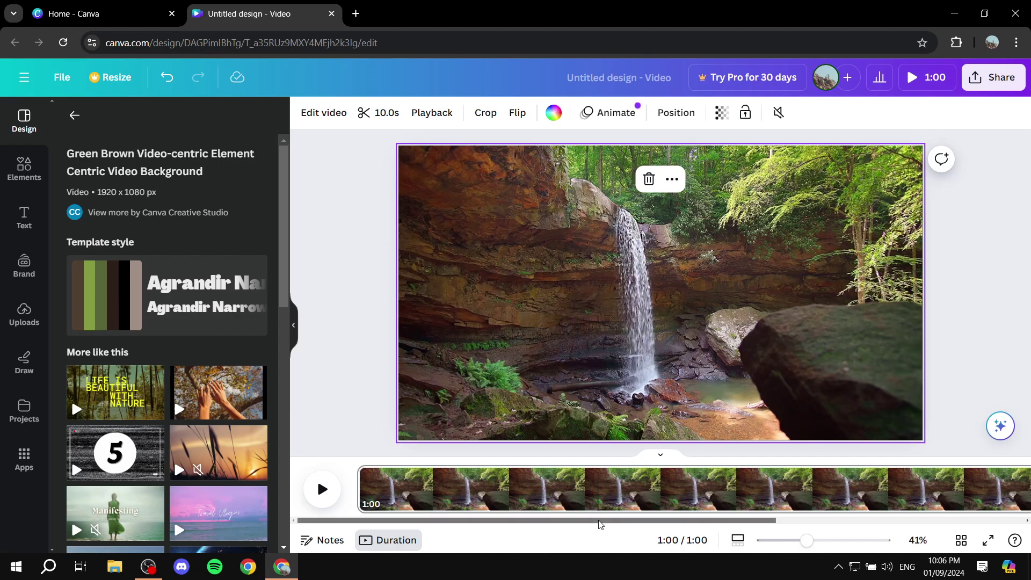
pyautogui.moveTo(599, 519); pyautogui.dragTo(769, 522)
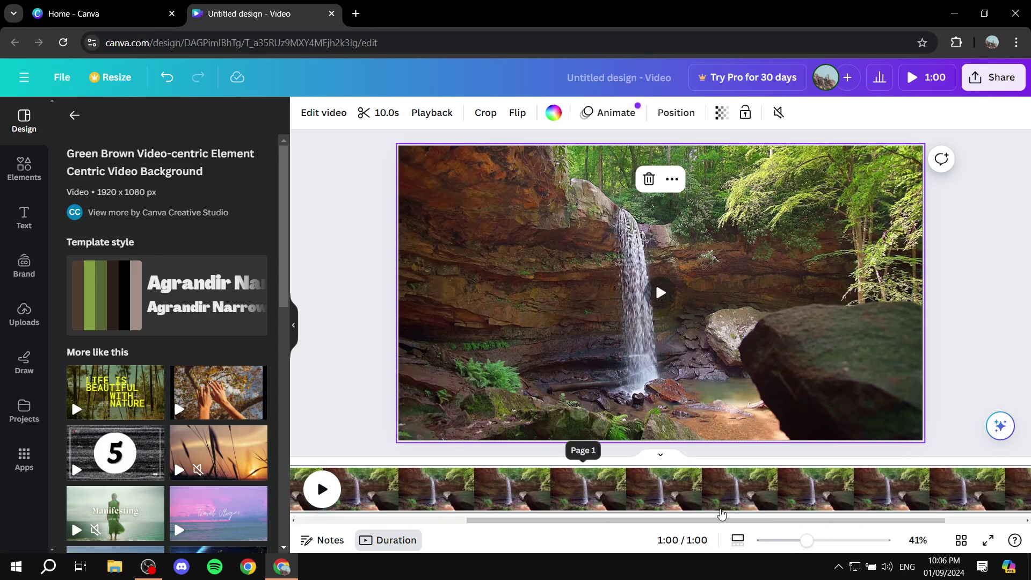
# Step: Scrub and play the waterfall preview, checking playback around 0:31
pyautogui.moveTo(661, 292)
pyautogui.moveTo(883, 424); pyautogui.dragTo(698, 425)
pyautogui.click(662, 295)
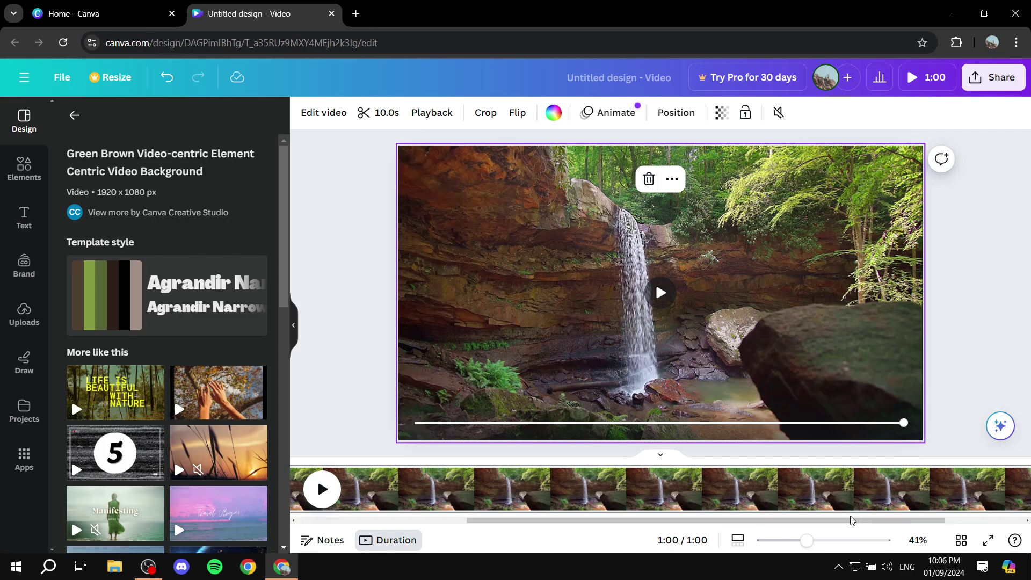
pyautogui.click(597, 508)
pyautogui.moveTo(604, 525); pyautogui.dragTo(434, 524)
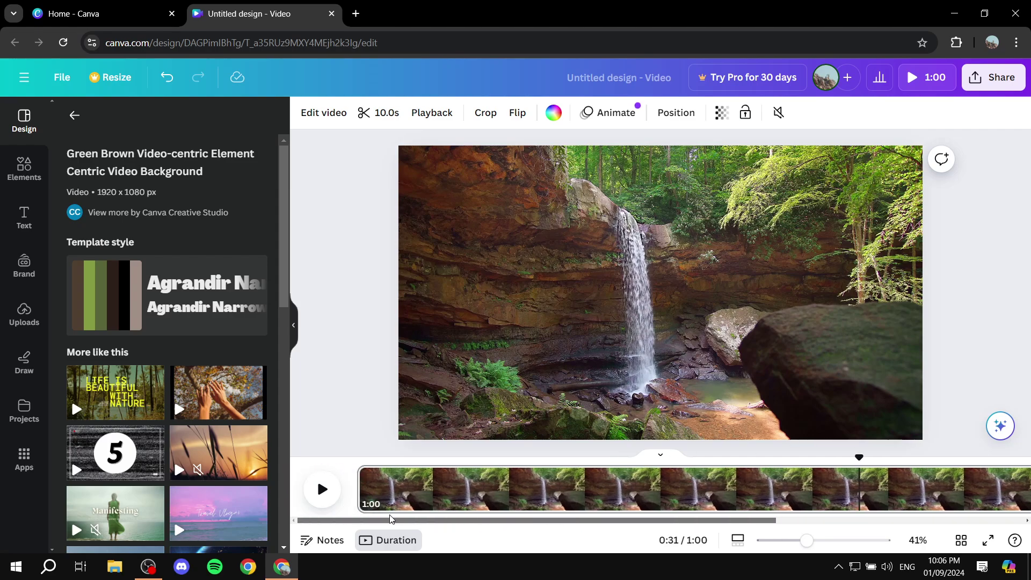
# Step: Add a blank page after the waterfall and extend it to 51.5s, totalling 1:52
pyautogui.click(666, 488)
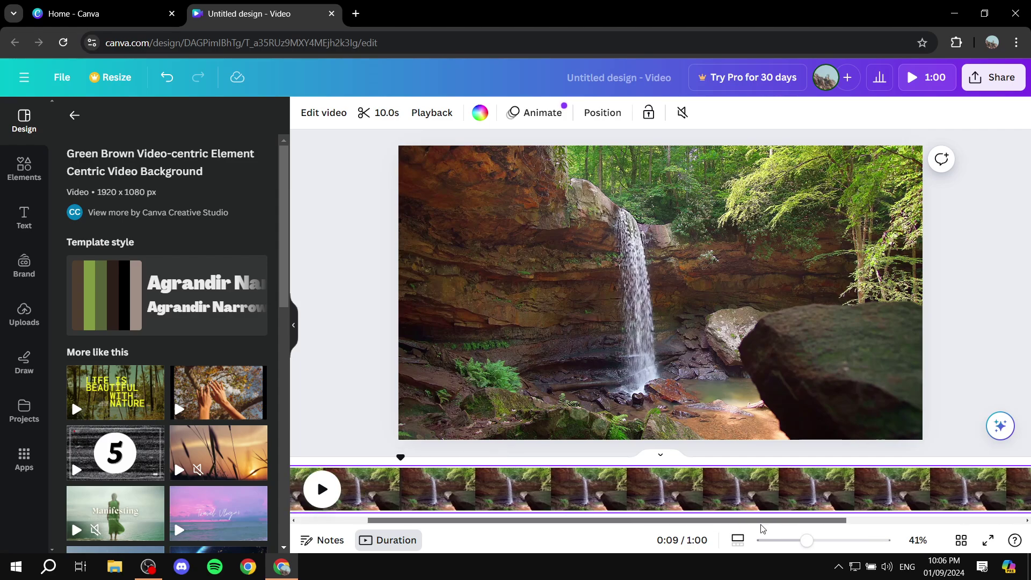
pyautogui.moveTo(679, 518); pyautogui.dragTo(1015, 525)
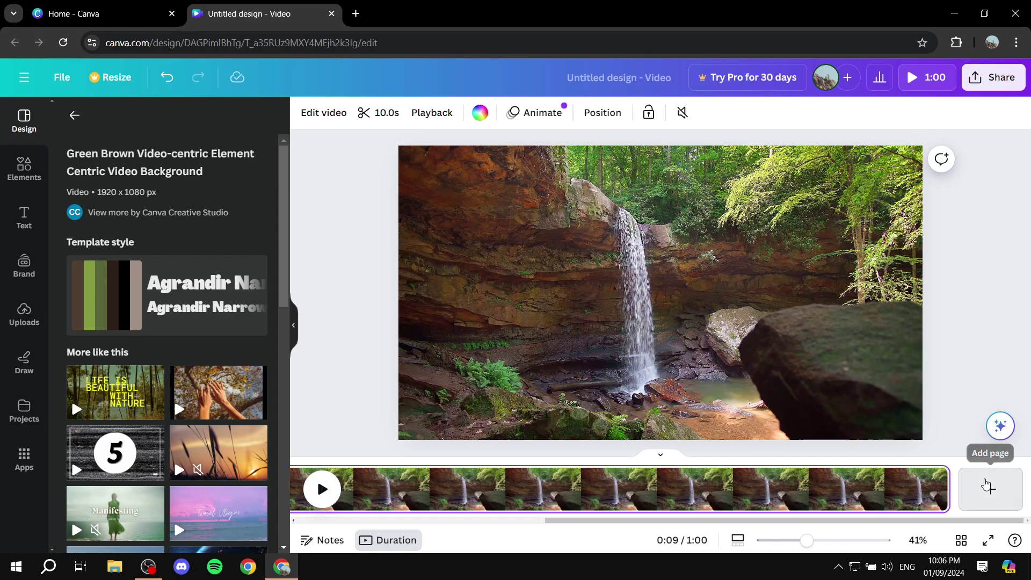
pyautogui.click(990, 486)
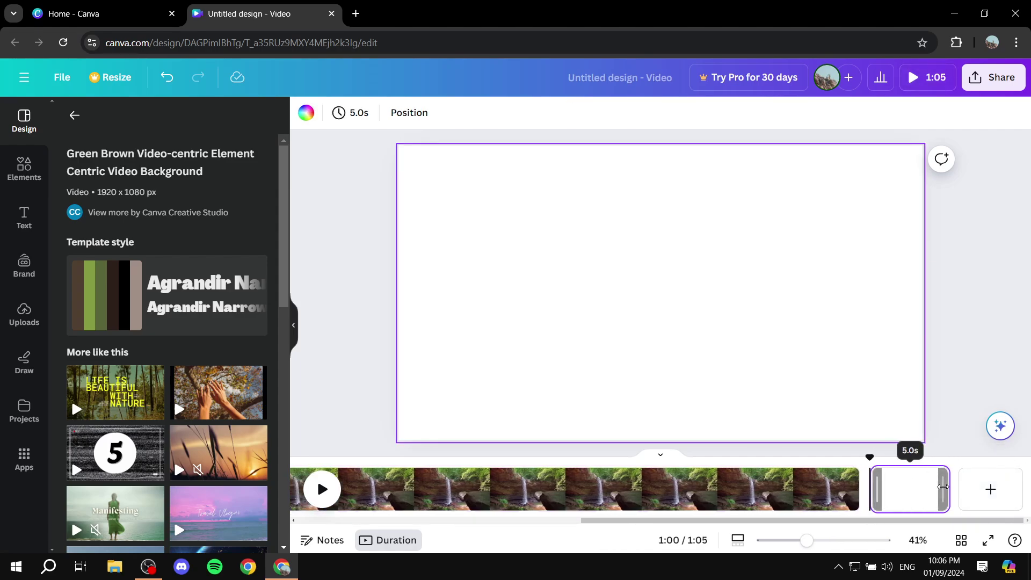
pyautogui.moveTo(938, 488)
pyautogui.mouseDown()
pyautogui.moveTo(1013, 486)
pyautogui.moveTo(967, 488)
pyautogui.mouseUp()
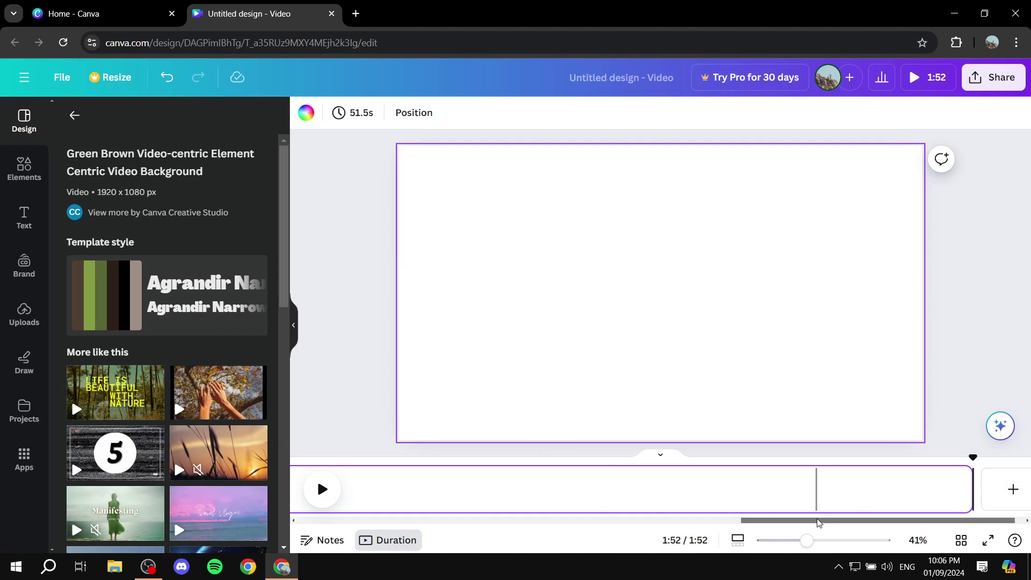
pyautogui.moveTo(803, 520); pyautogui.dragTo(441, 511)
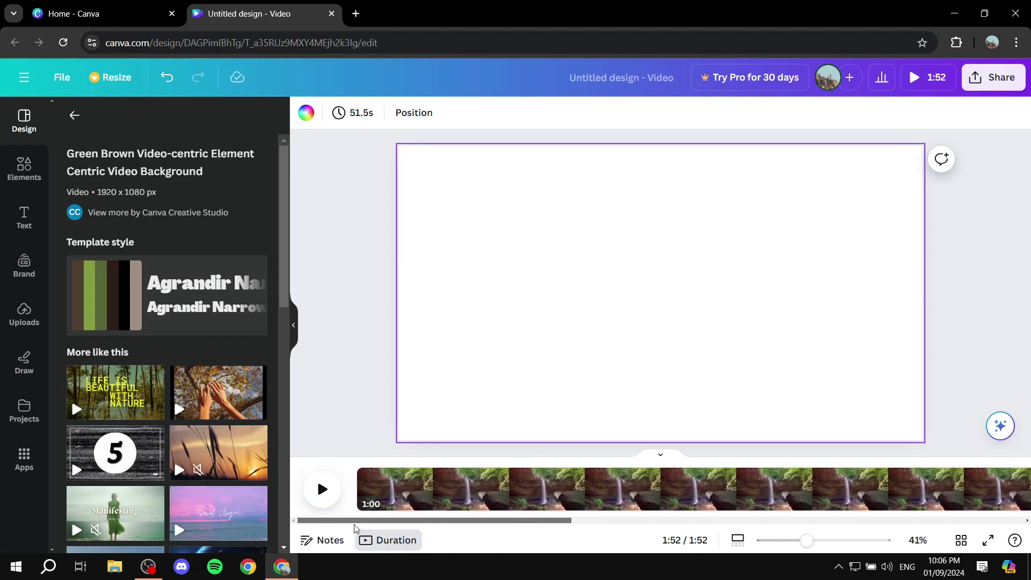